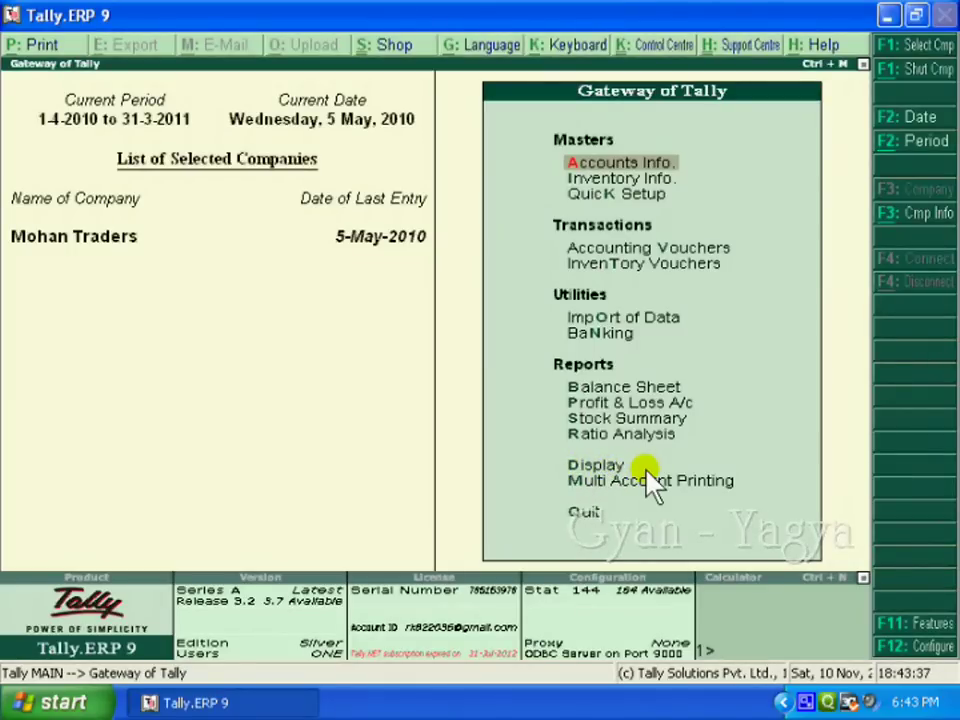
- Go from the Gateway of Tally to Display > Account Books
key(d)
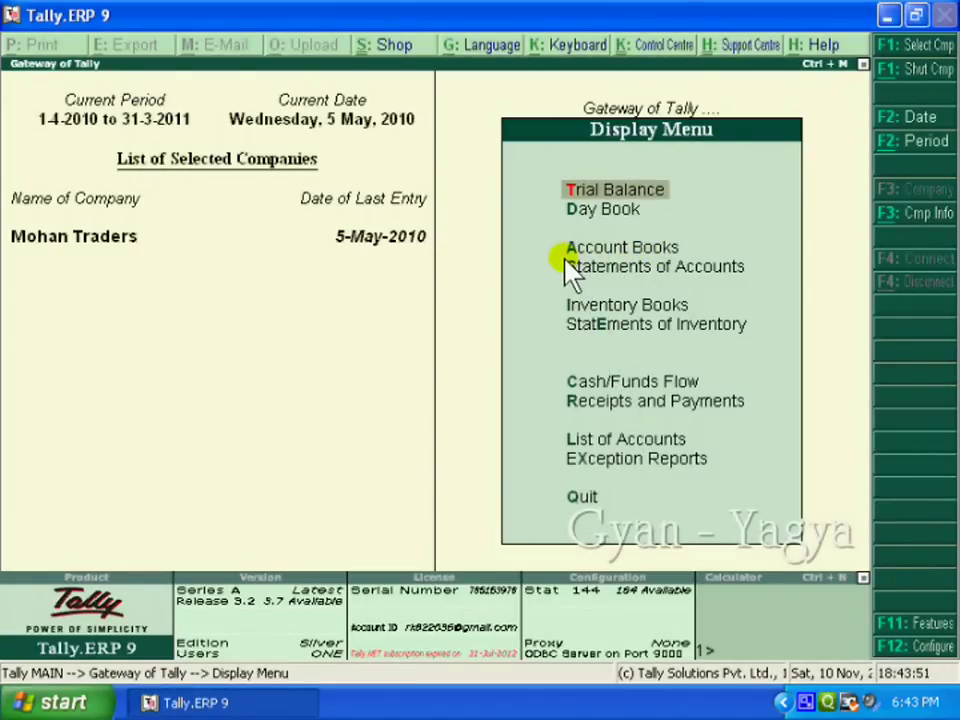
key(a)
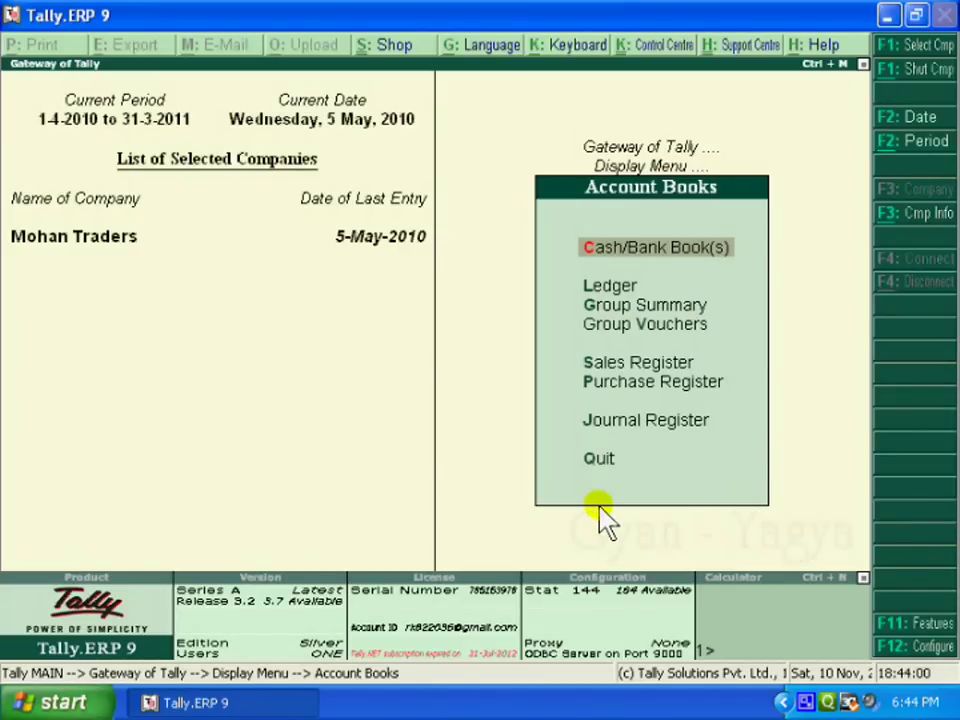
click(620, 292)
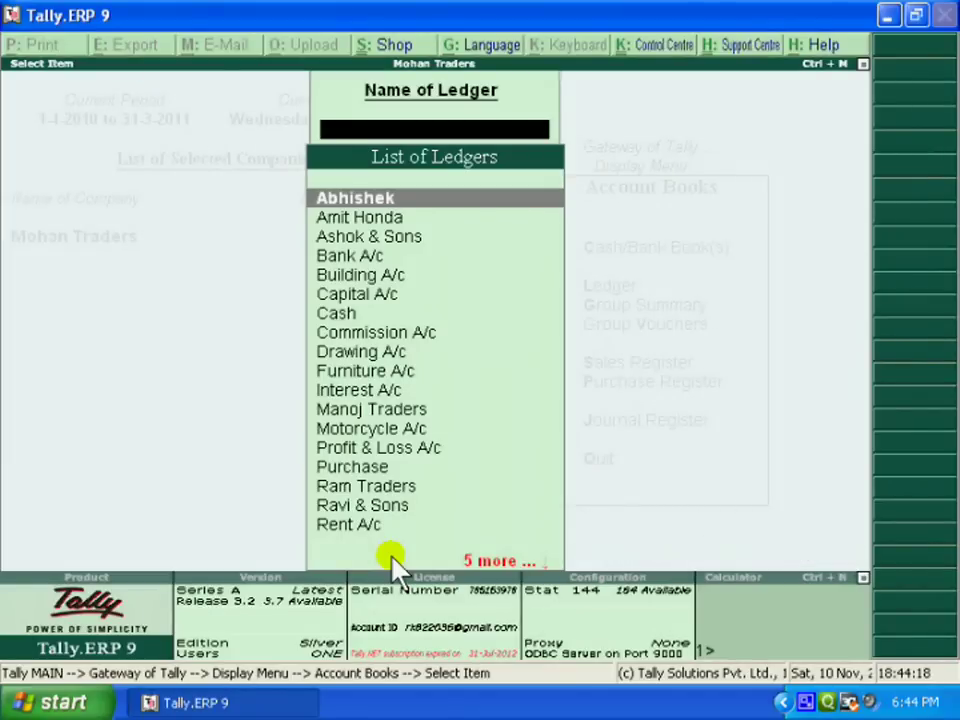
text(A)
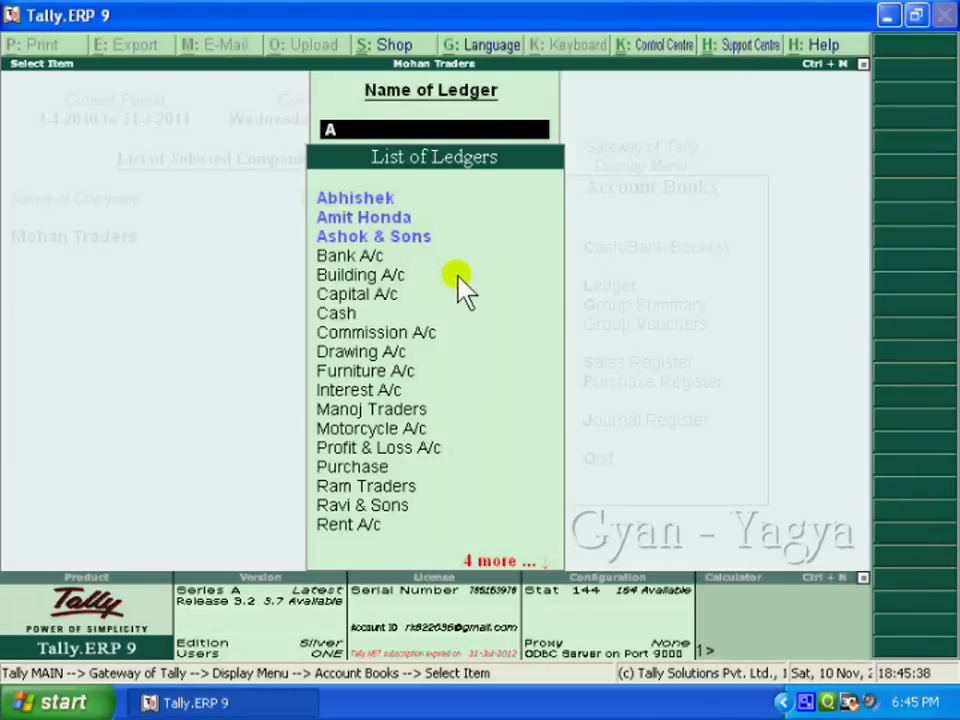
key(Down)
key(Down)
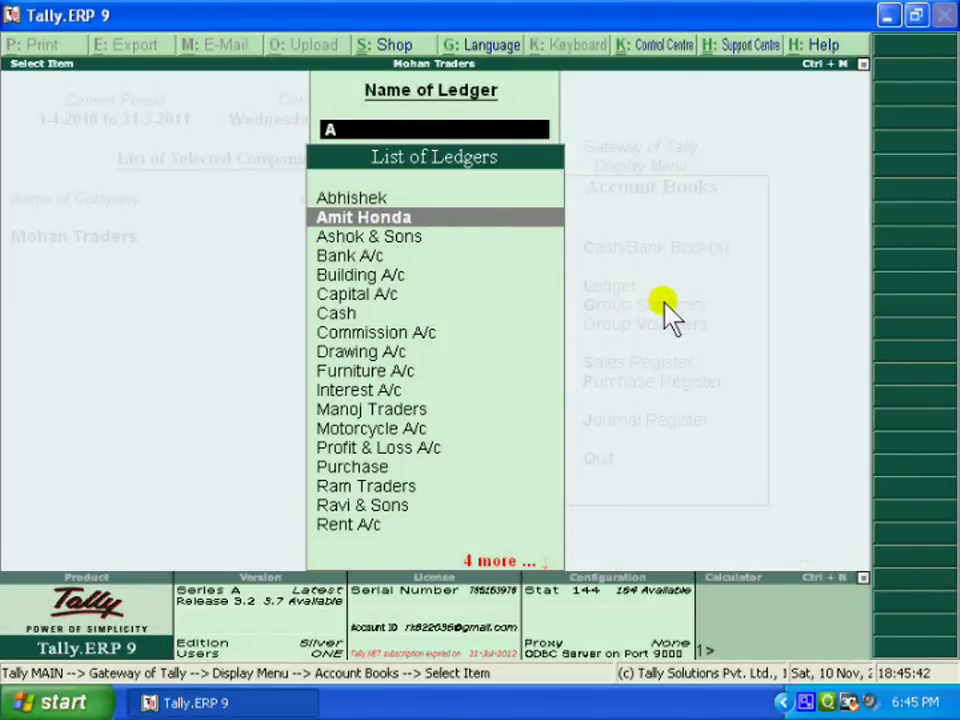
key(Return)
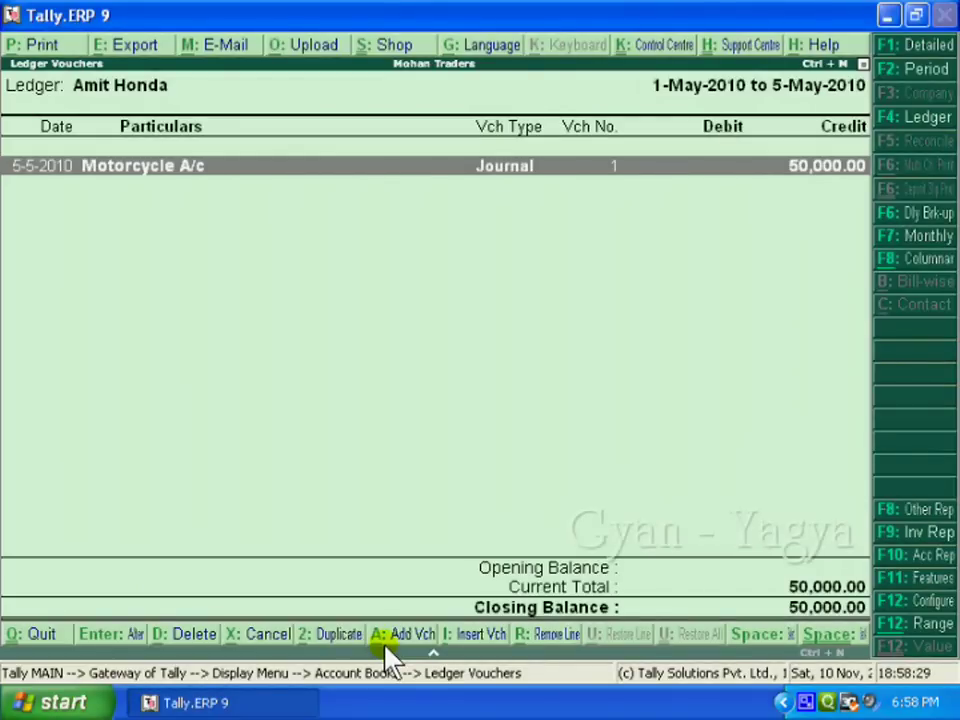
- Add a Payment voucher from the ledger report, dated 6-5-2010 (voucher No. 12)
click(387, 640)
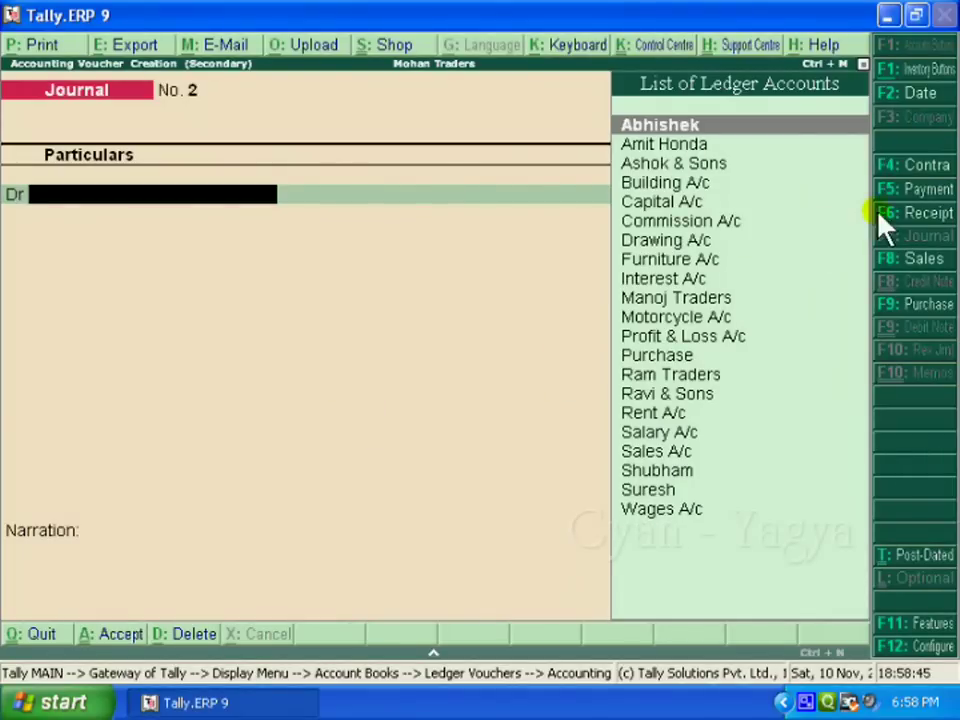
click(930, 190)
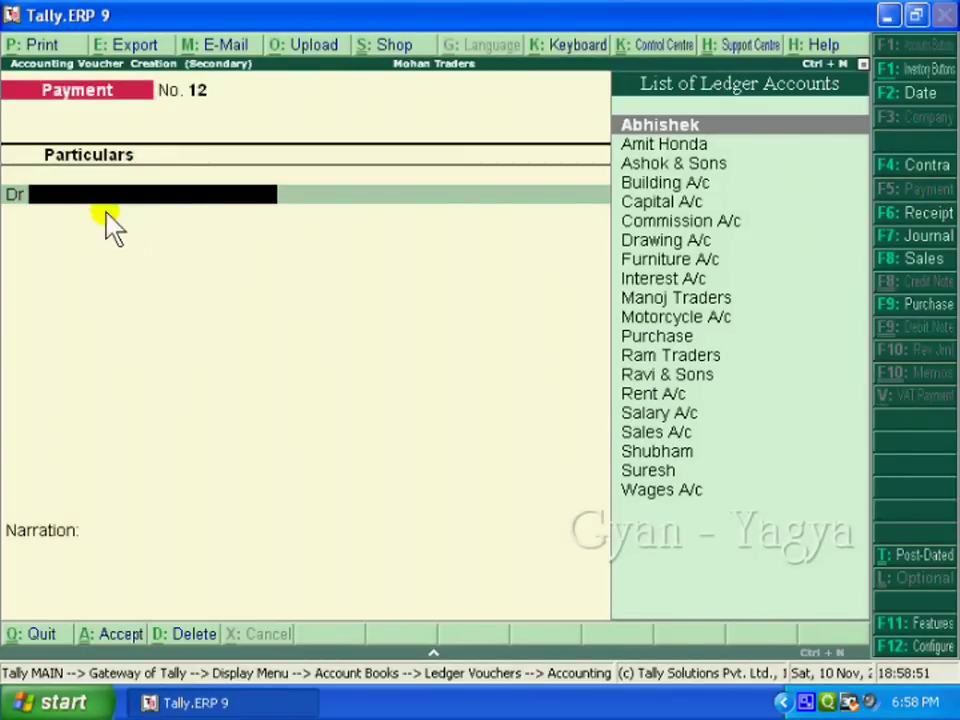
click(905, 97)
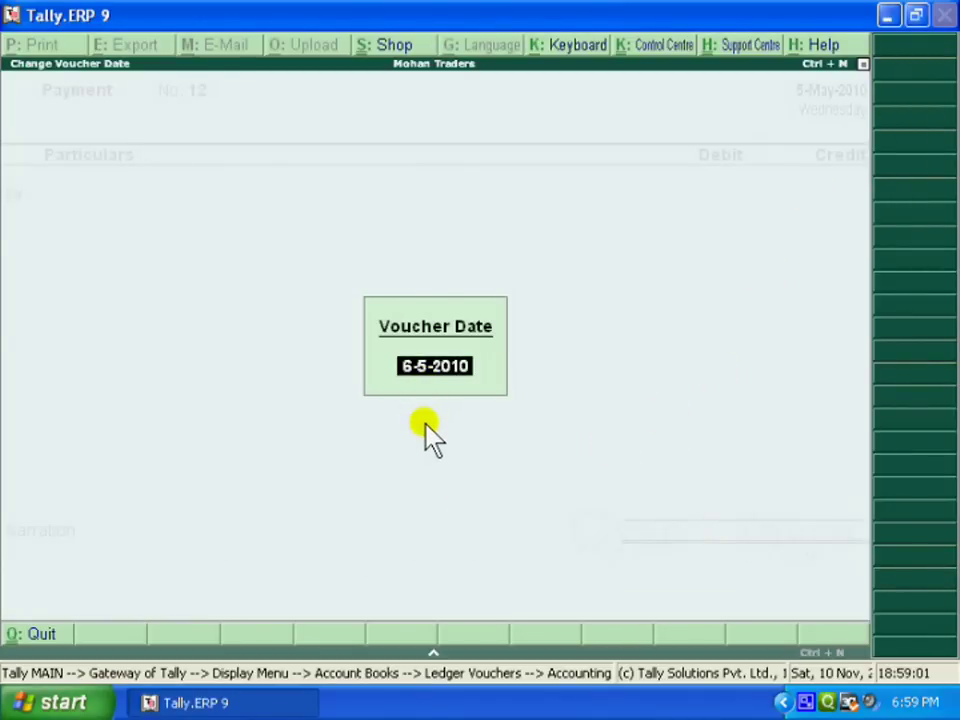
key(Return)
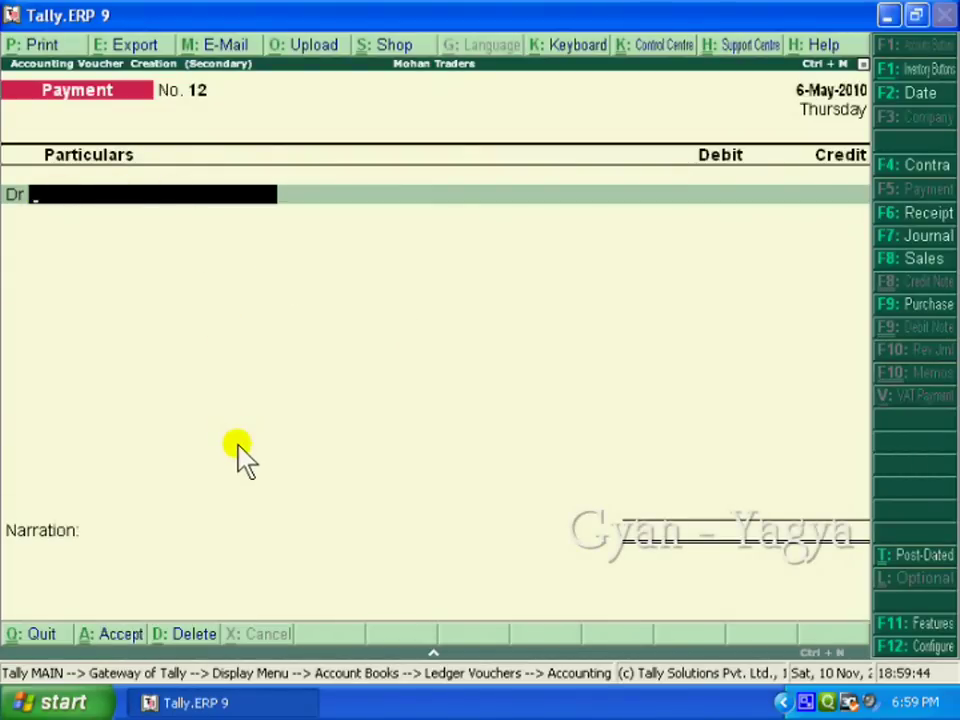
text(A)
key(Down)
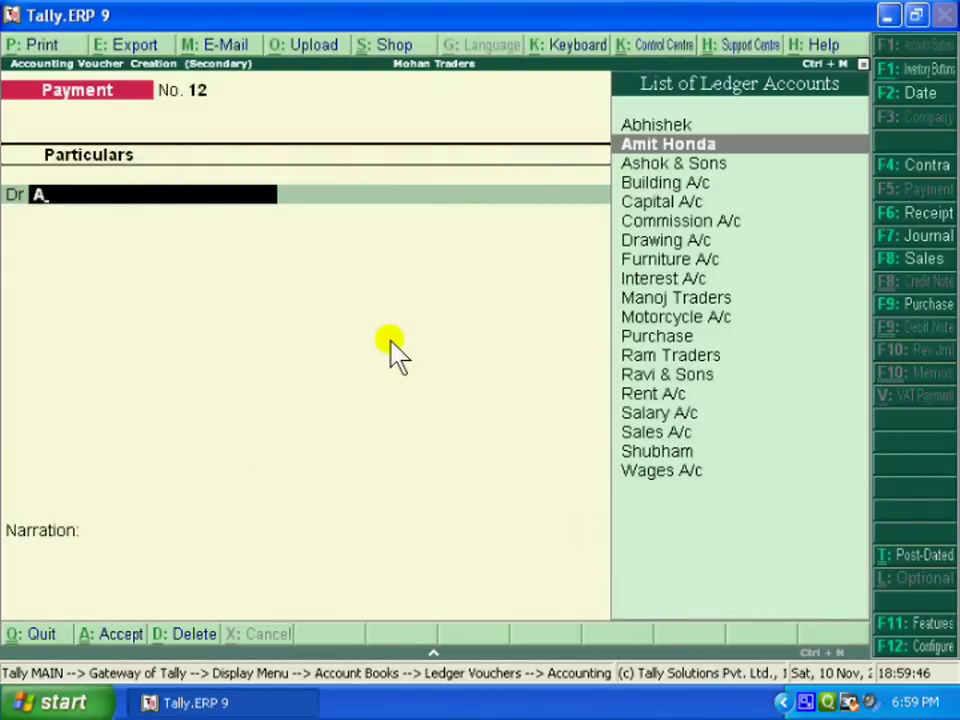
key(Return)
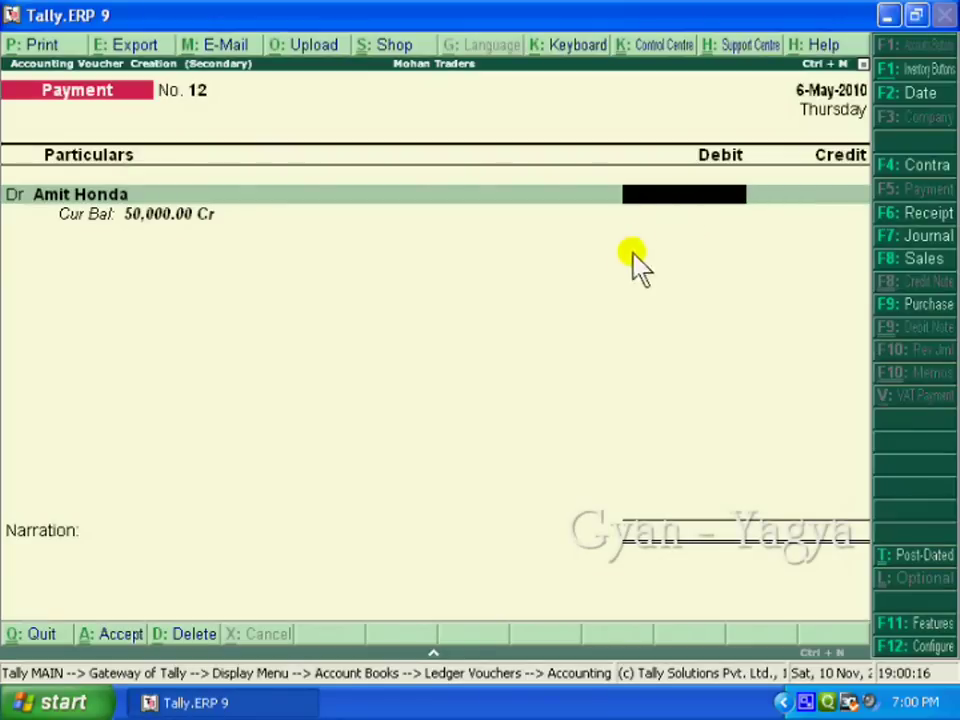
text(25000)
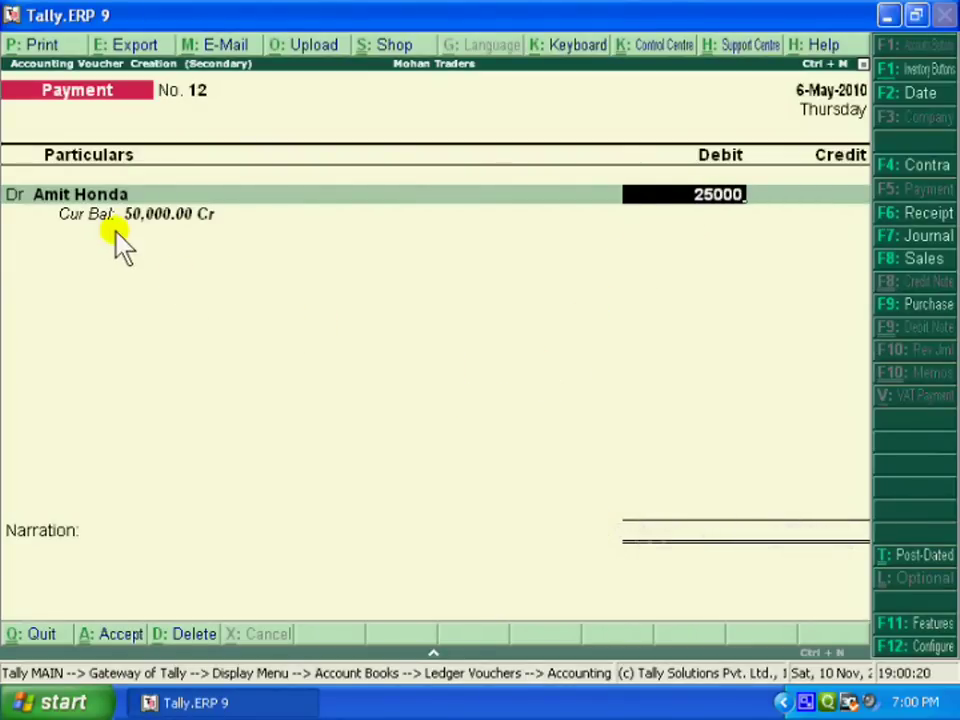
key(Return)
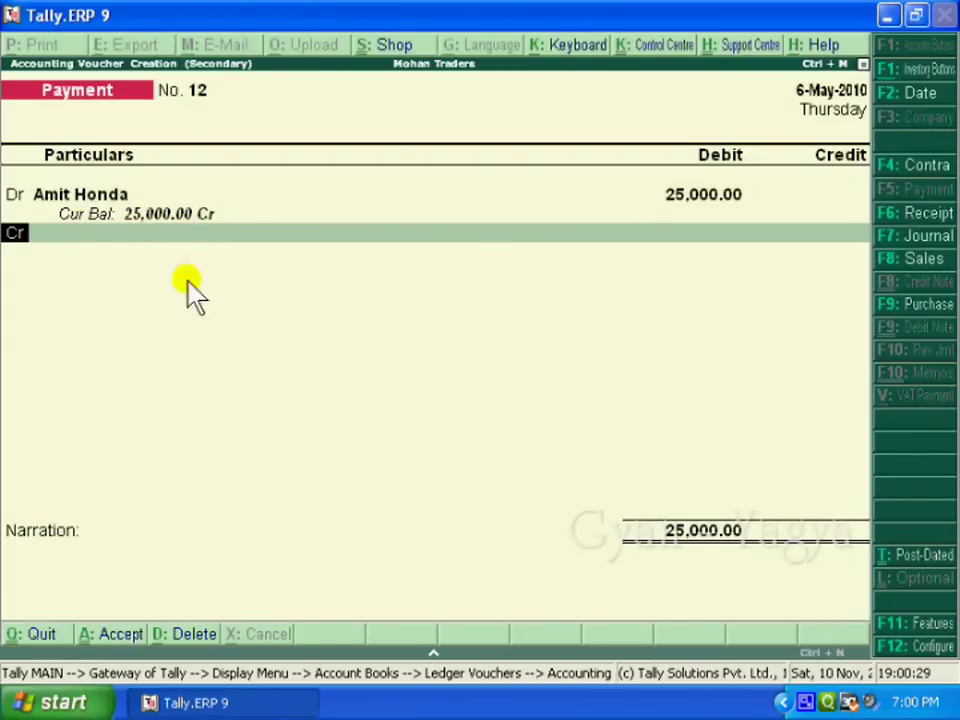
- Credit Cash with the matching 25,000
key(Return)
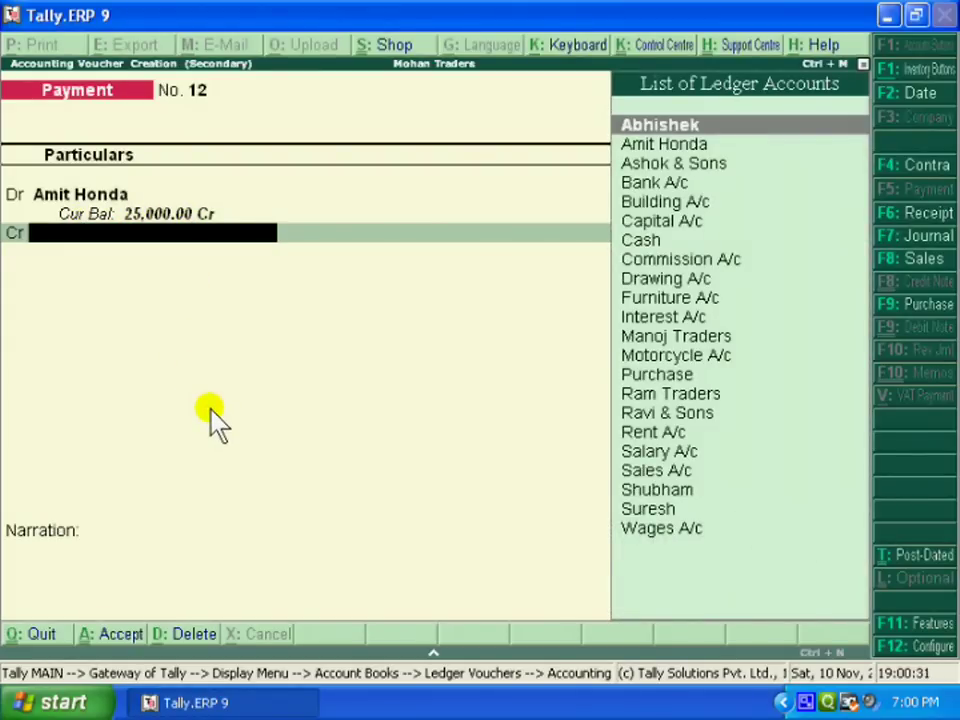
text(Ca)
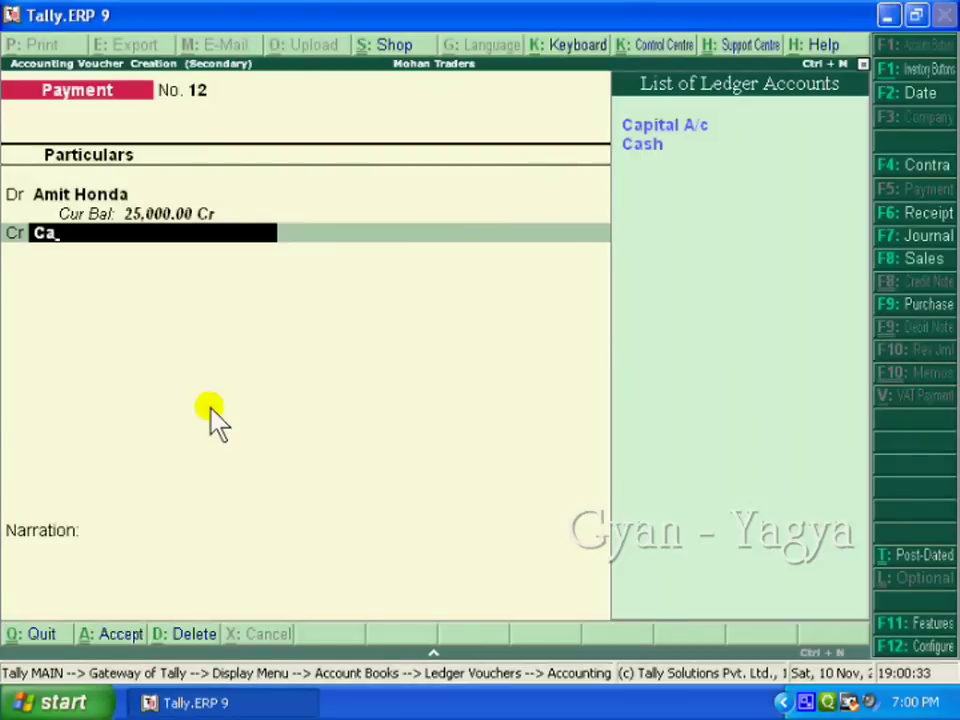
key(Down)
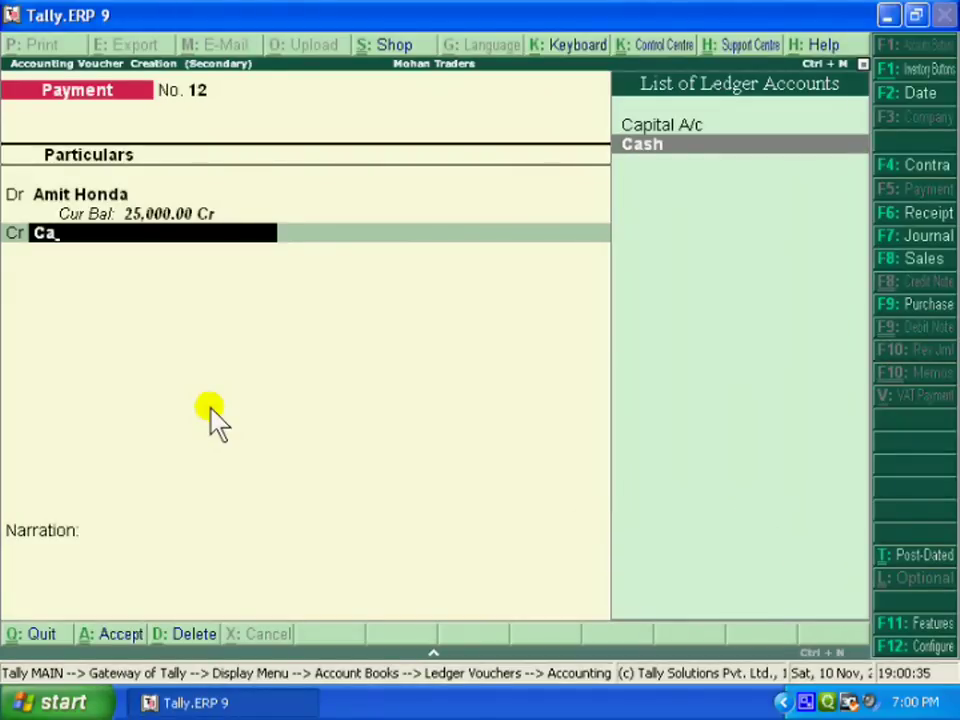
key(Return)
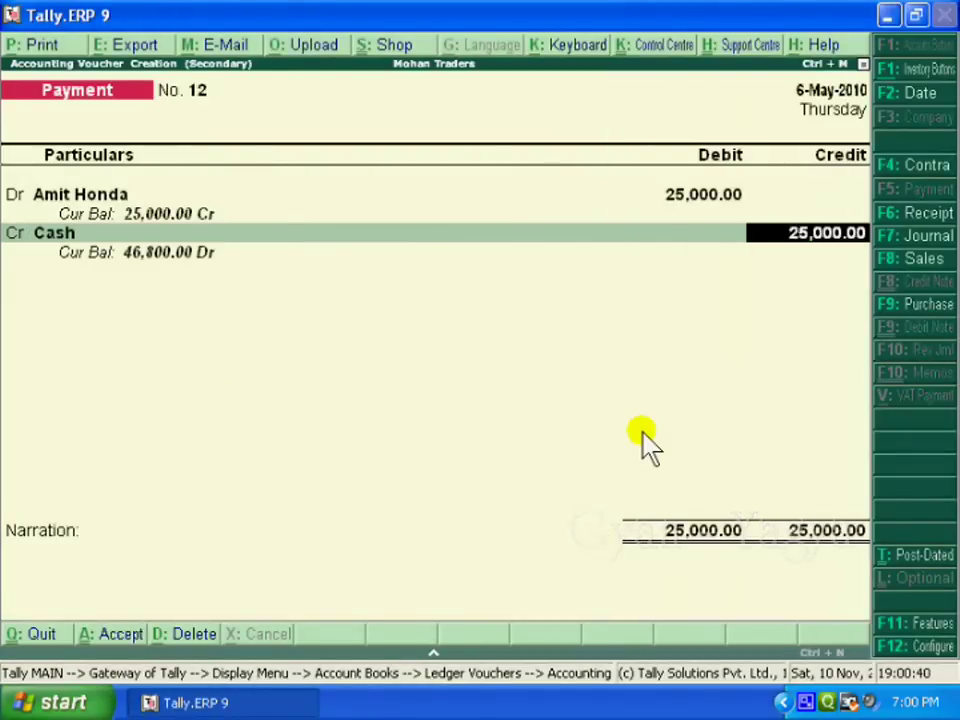
key(Return)
text(cash pa)
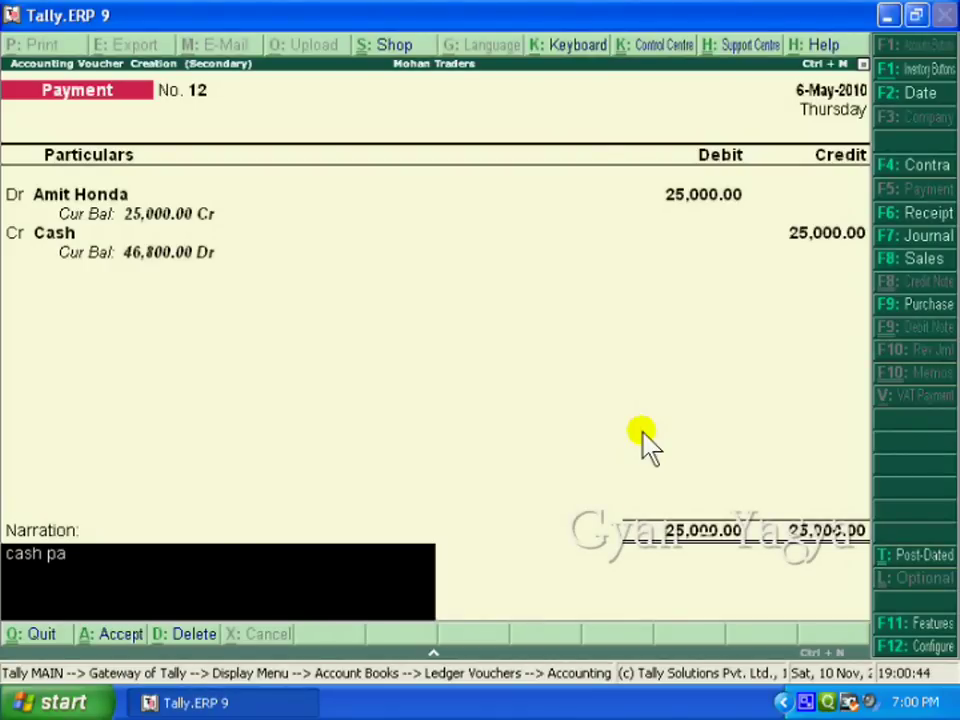
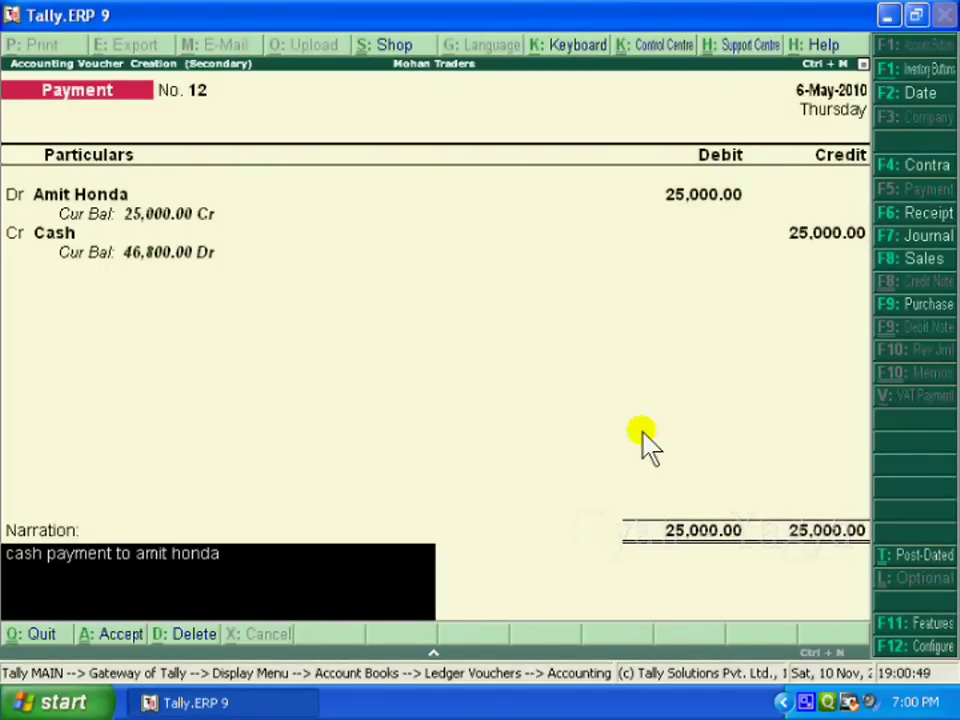
key(Return)
key(Return)
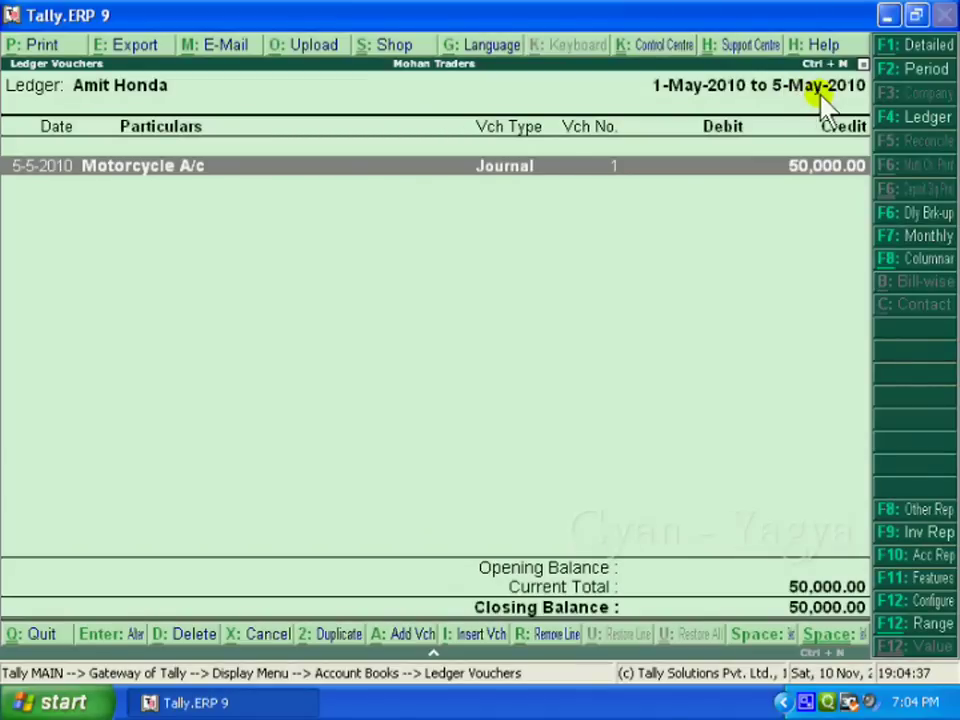
- Begin changing the ledger report period, entering 6-5 as the end date
click(912, 72)
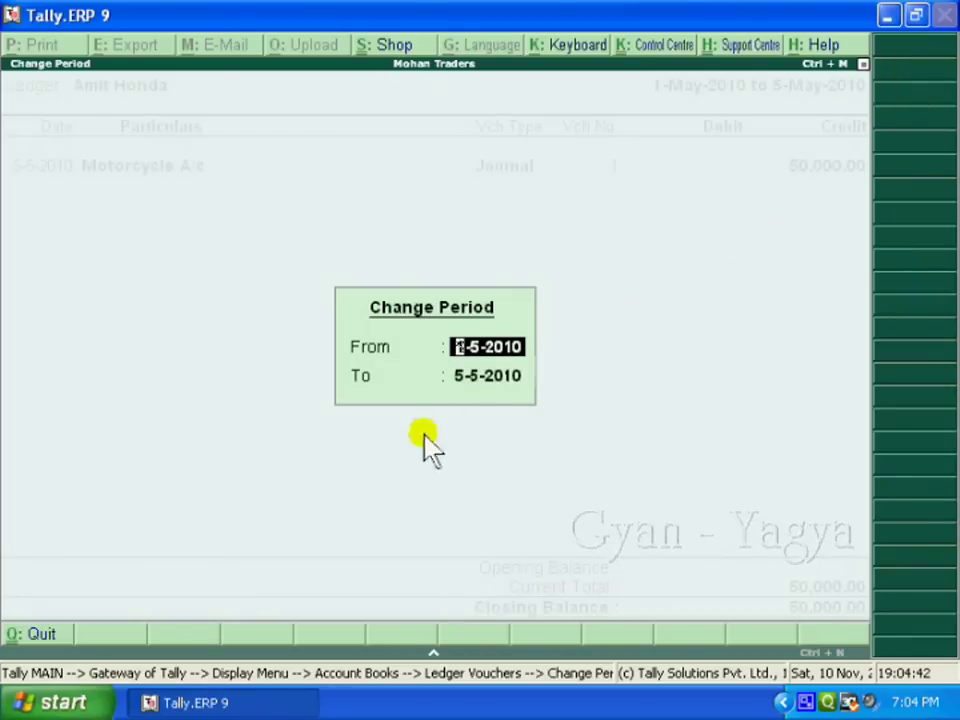
click(465, 380)
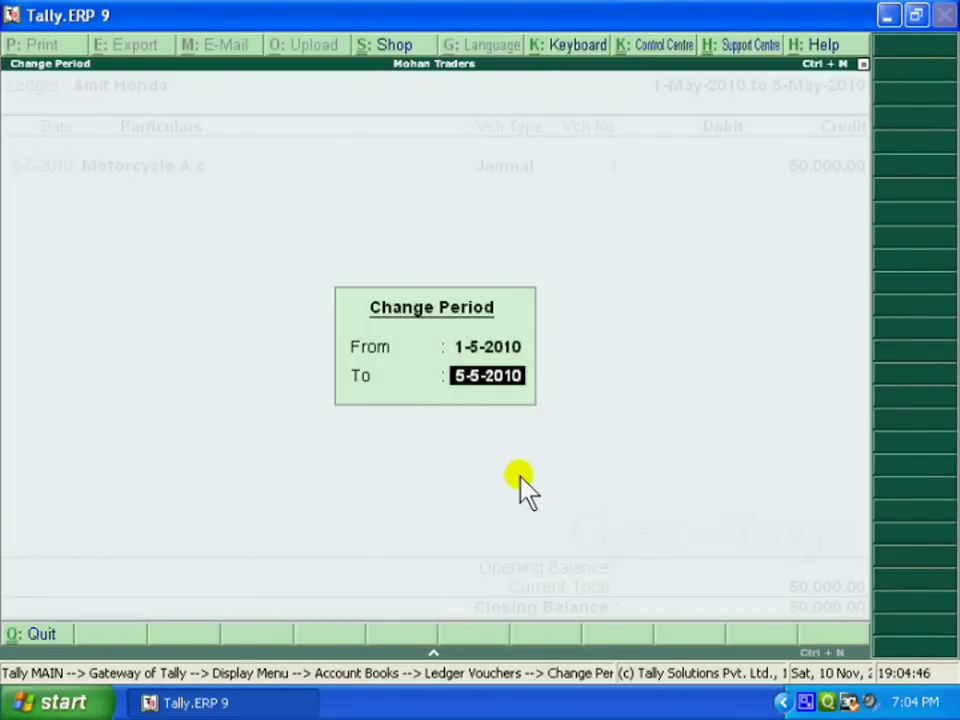
text(6 5)
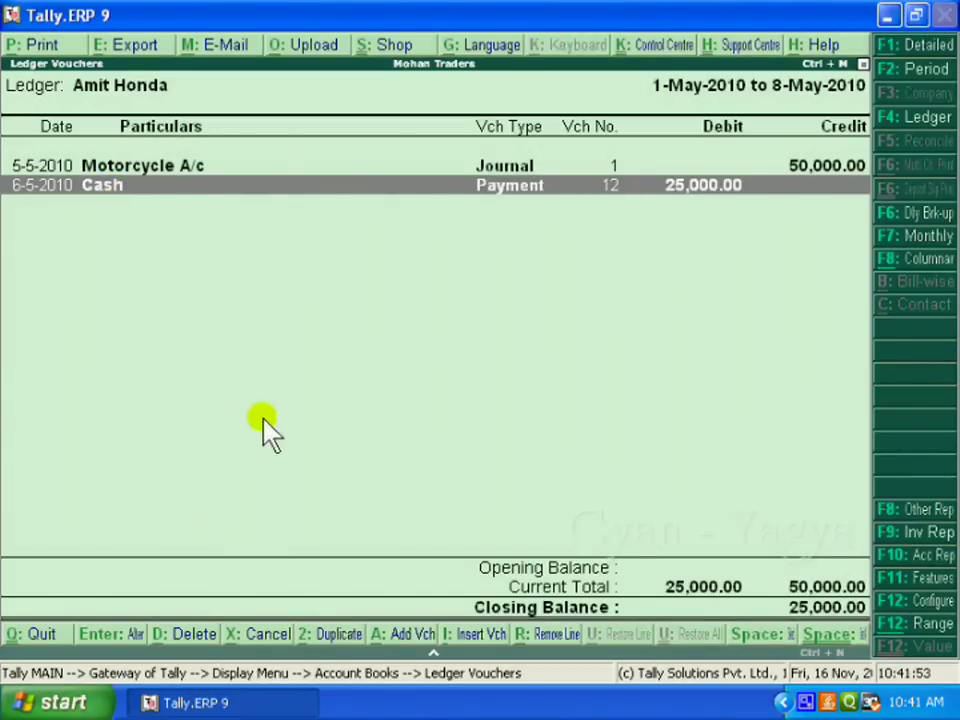
key(alt+2)
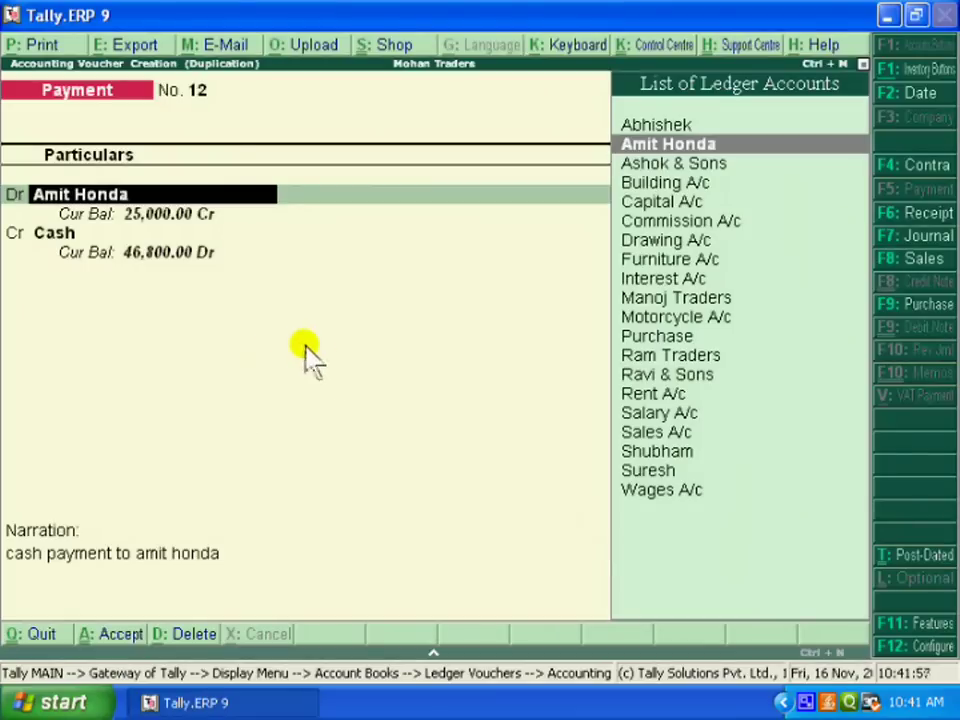
key(Return)
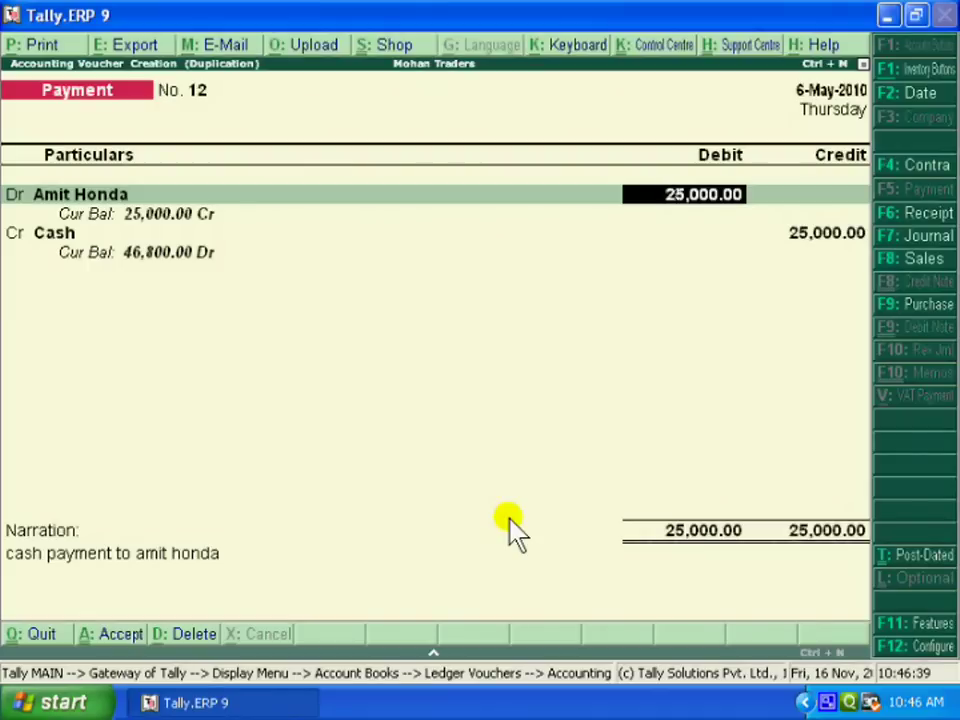
- Redate the duplicated payment to 8-5-2010, turning it into Payment No. 13
key(F2)
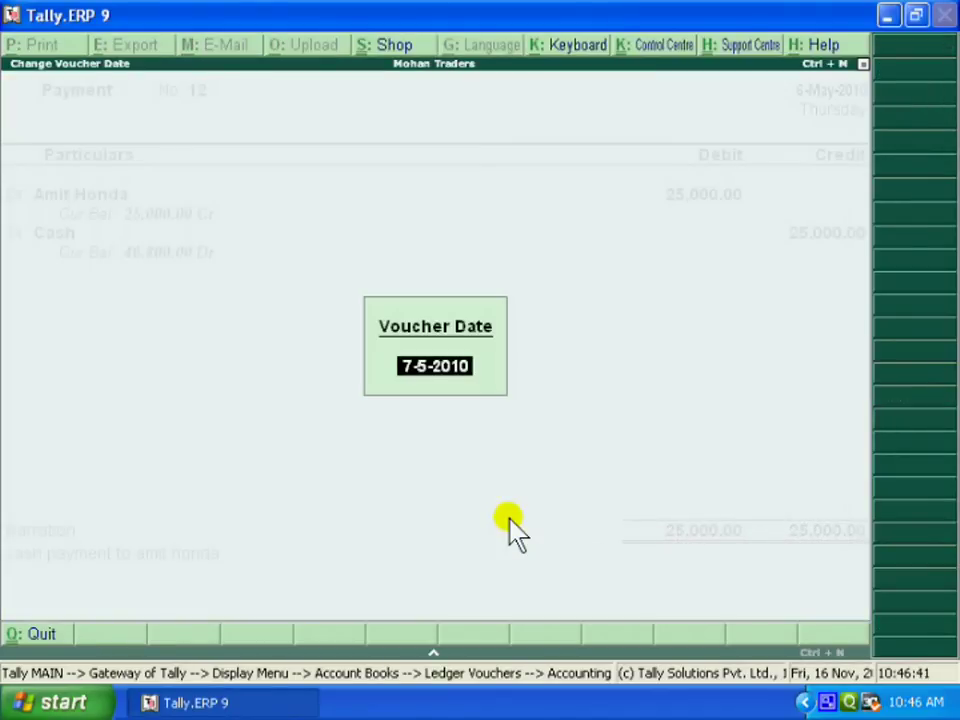
text(8)
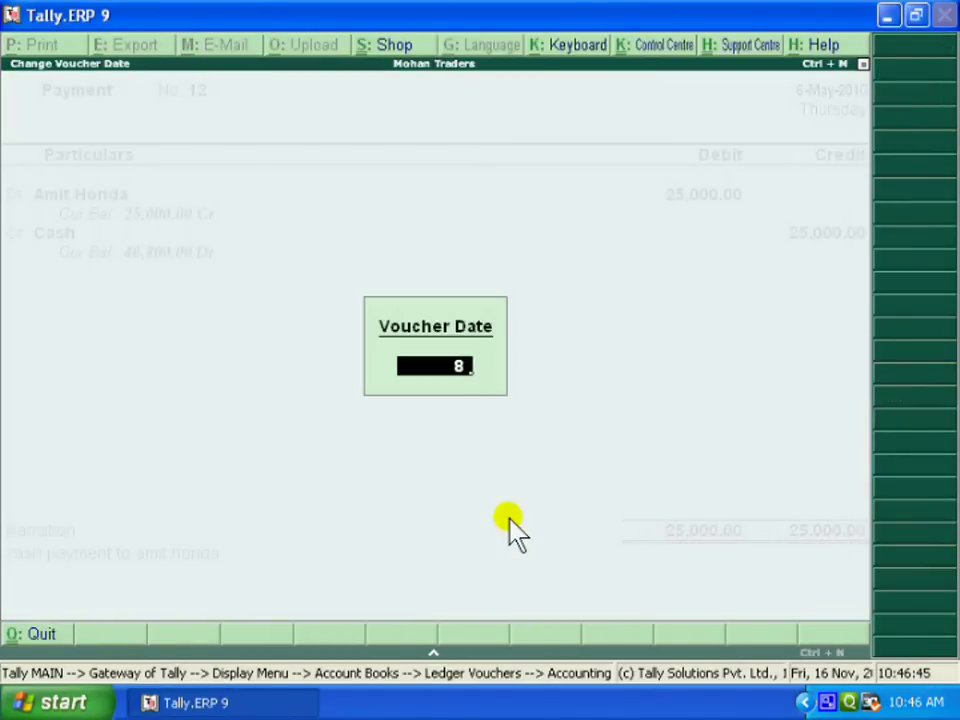
text(-5)
key(Return)
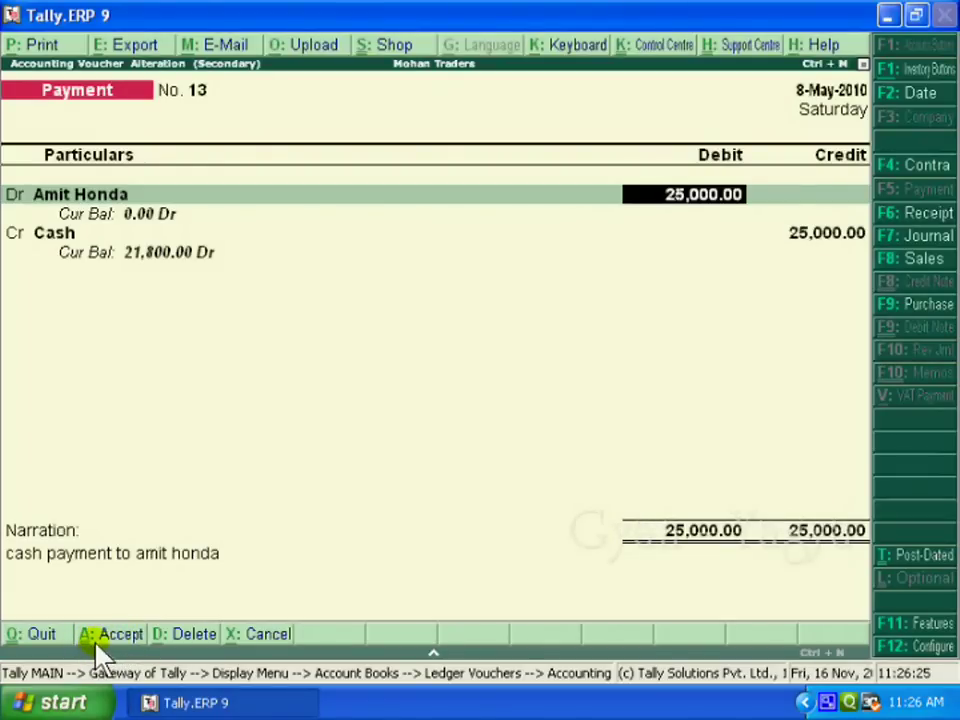
- Accept the duplicated Payment No. 13 to save it
click(100, 638)
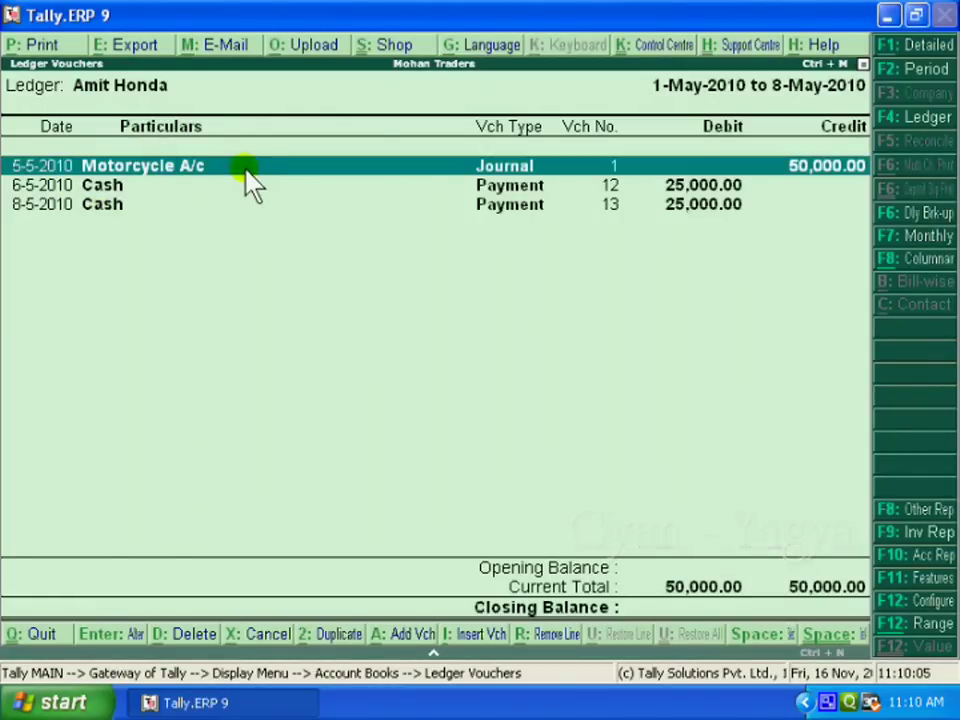
key(space)
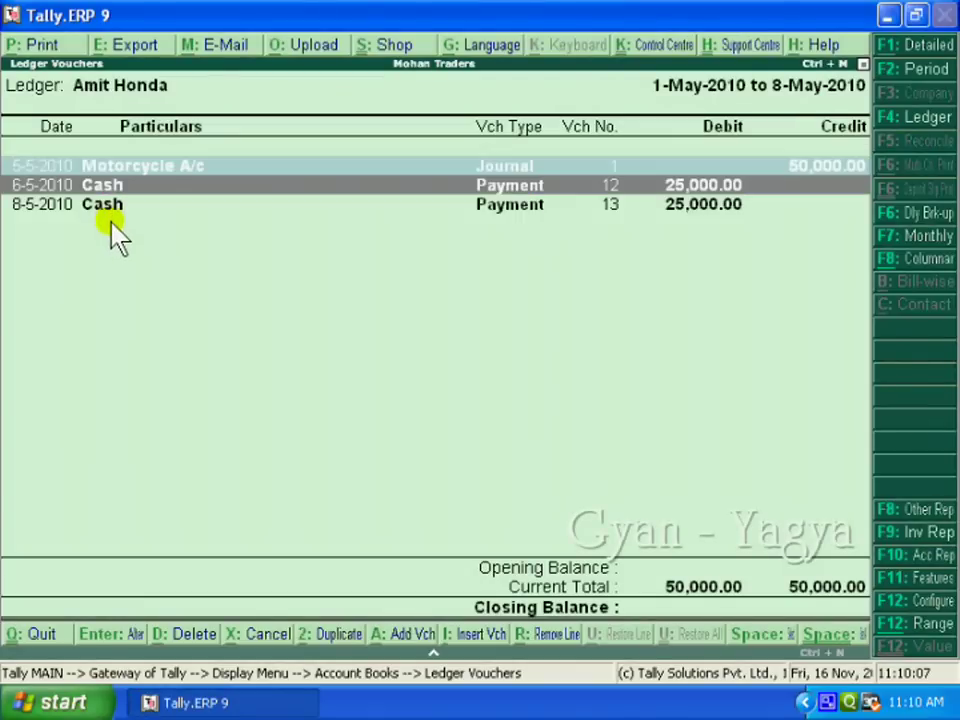
key(Down)
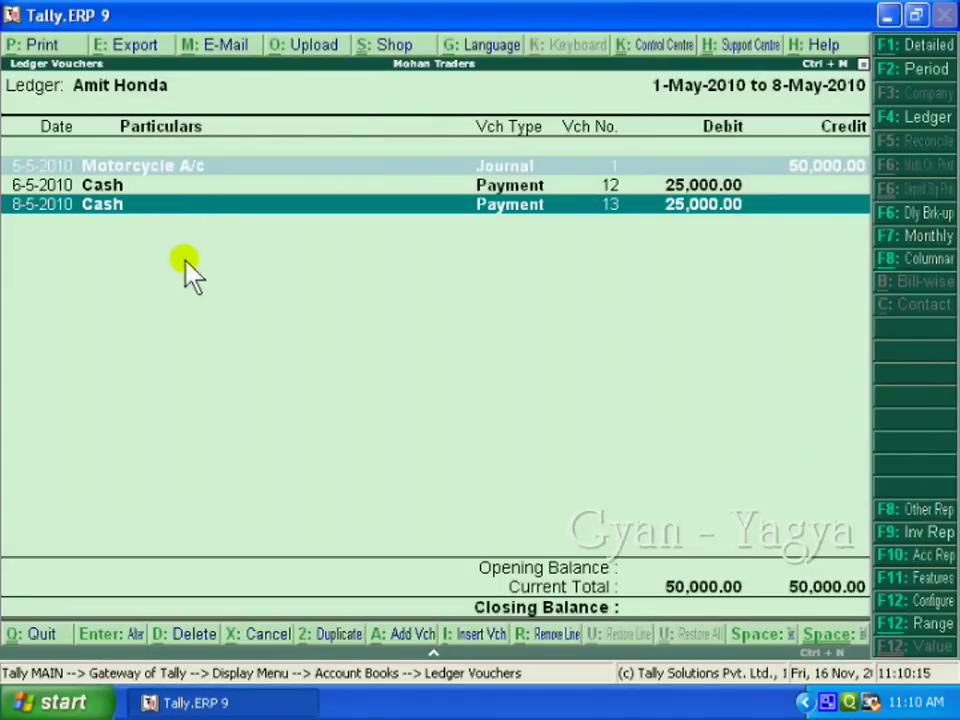
click(540, 655)
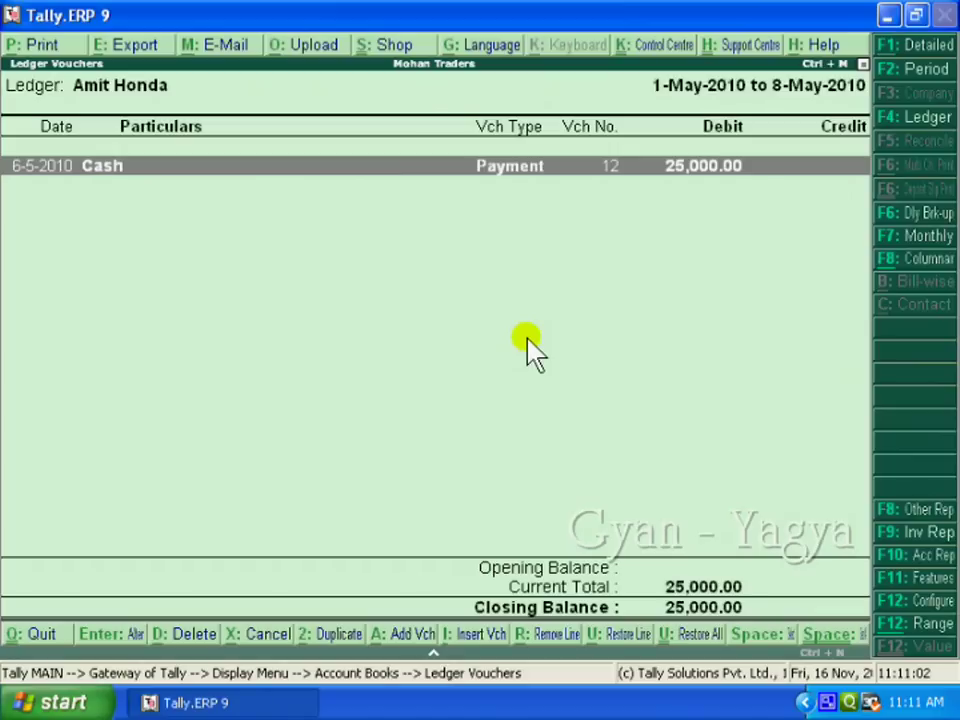
key(ctrl+u)
key(ctrl+u)
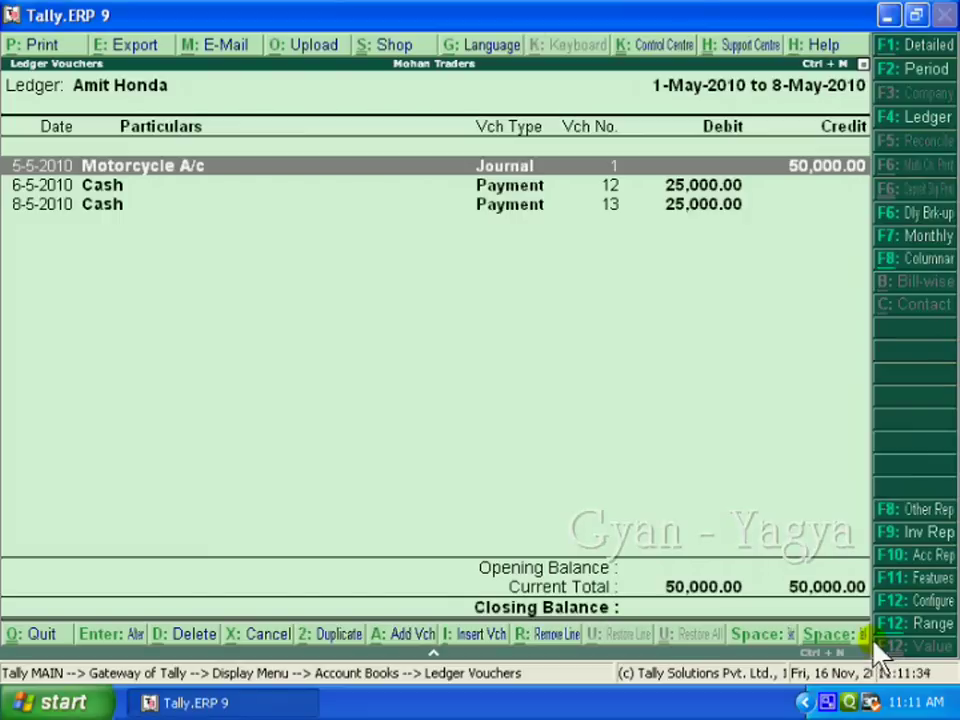
click(848, 636)
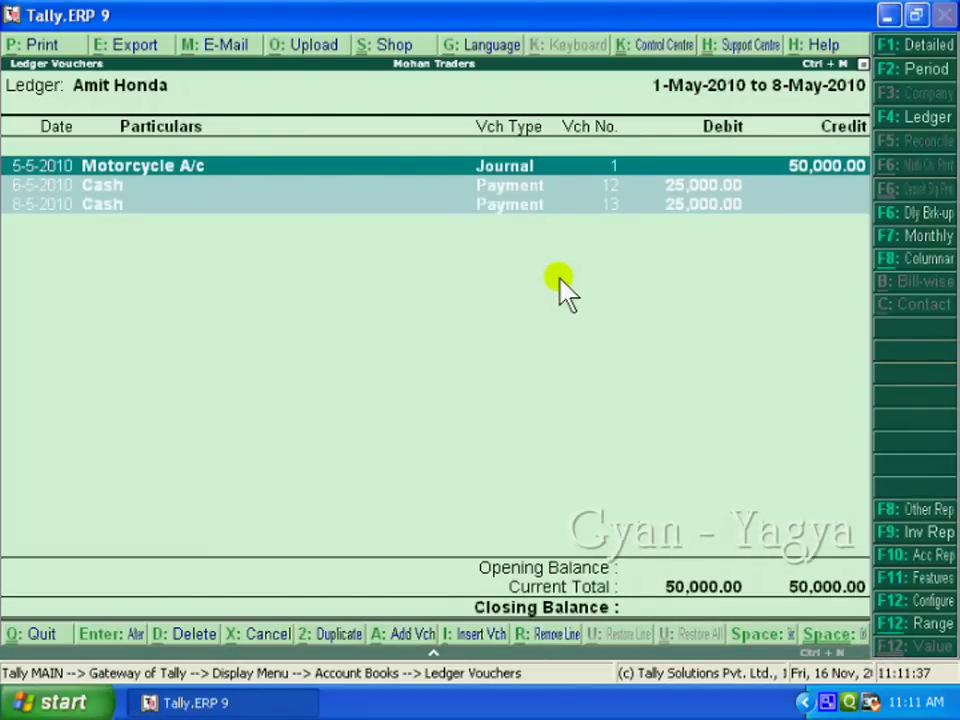
click(540, 640)
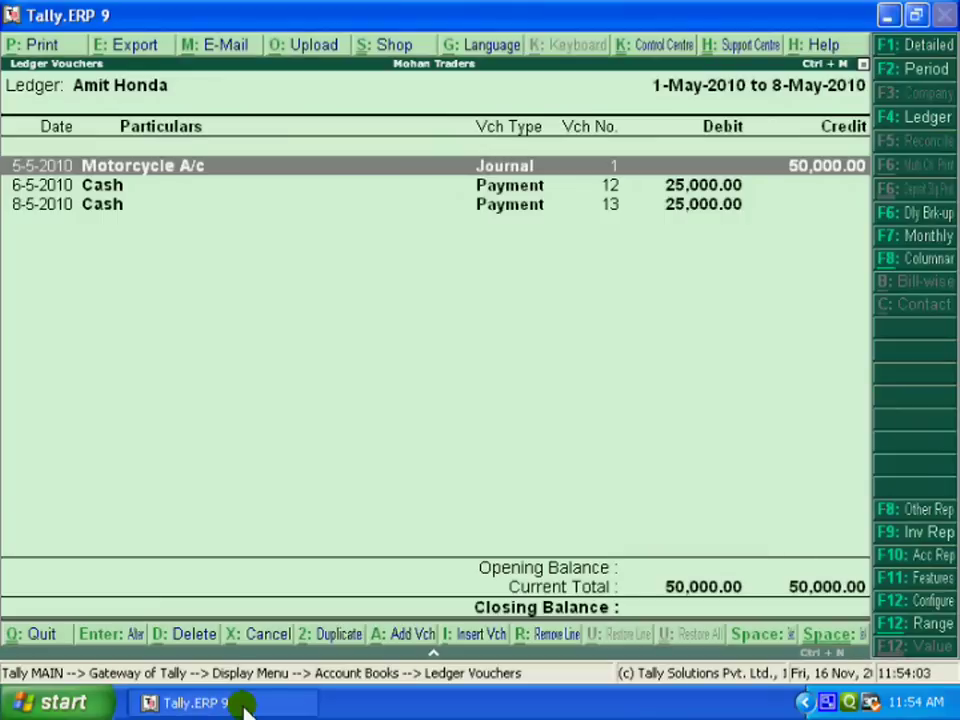
key(Escape)
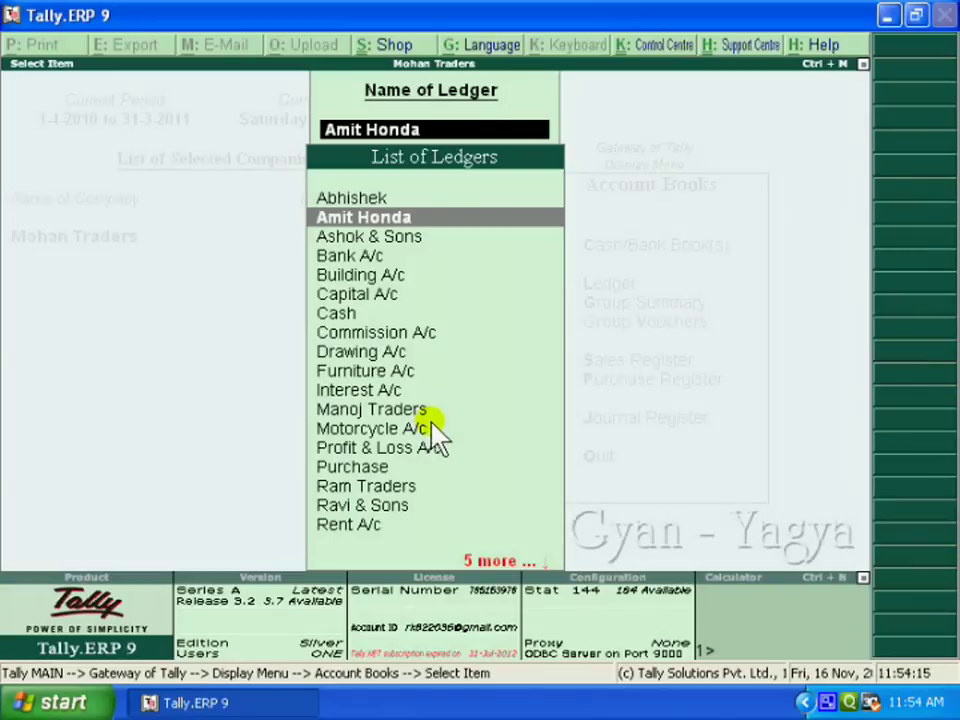
text(M)
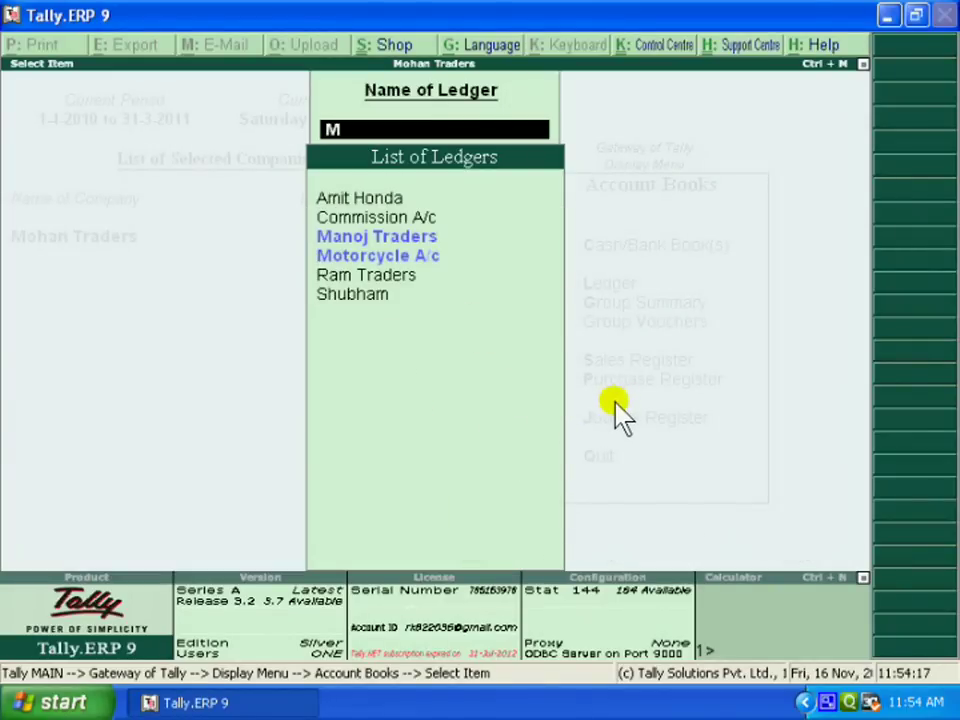
click(424, 240)
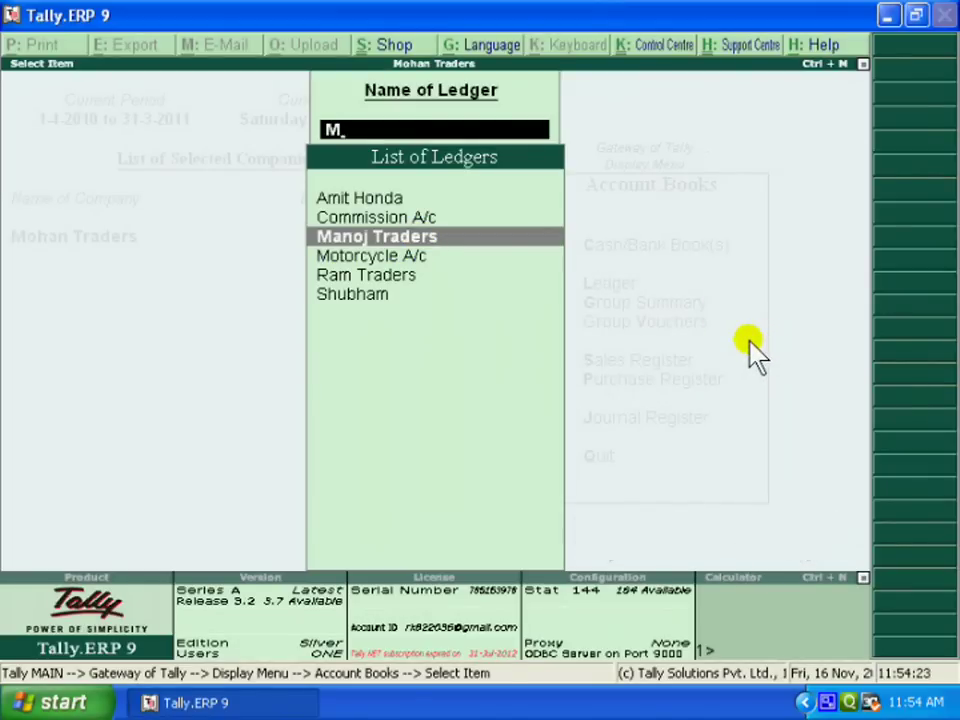
key(Return)
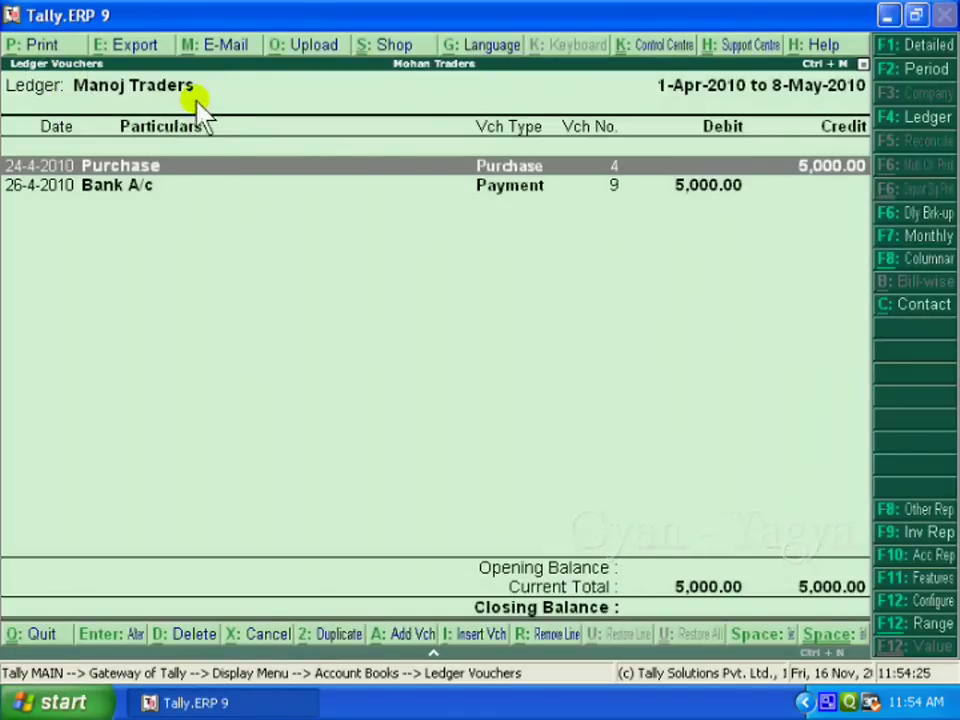